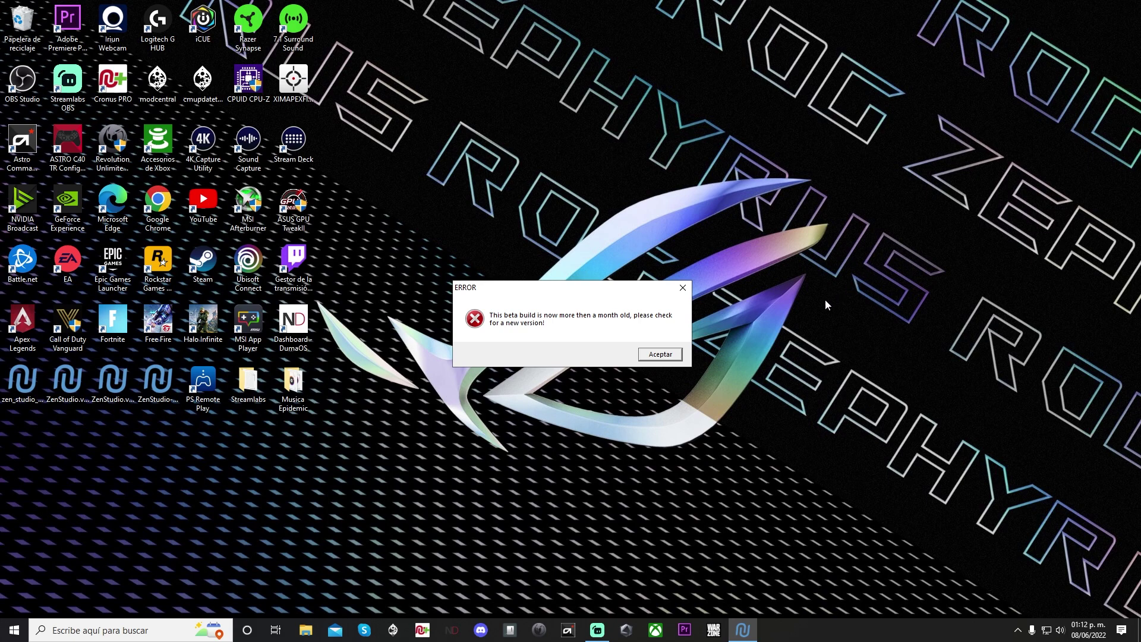
- Dismiss the outdated-build warning, view the gamepack slots in the Programmer and close Zen Studio
left_click(645, 358)
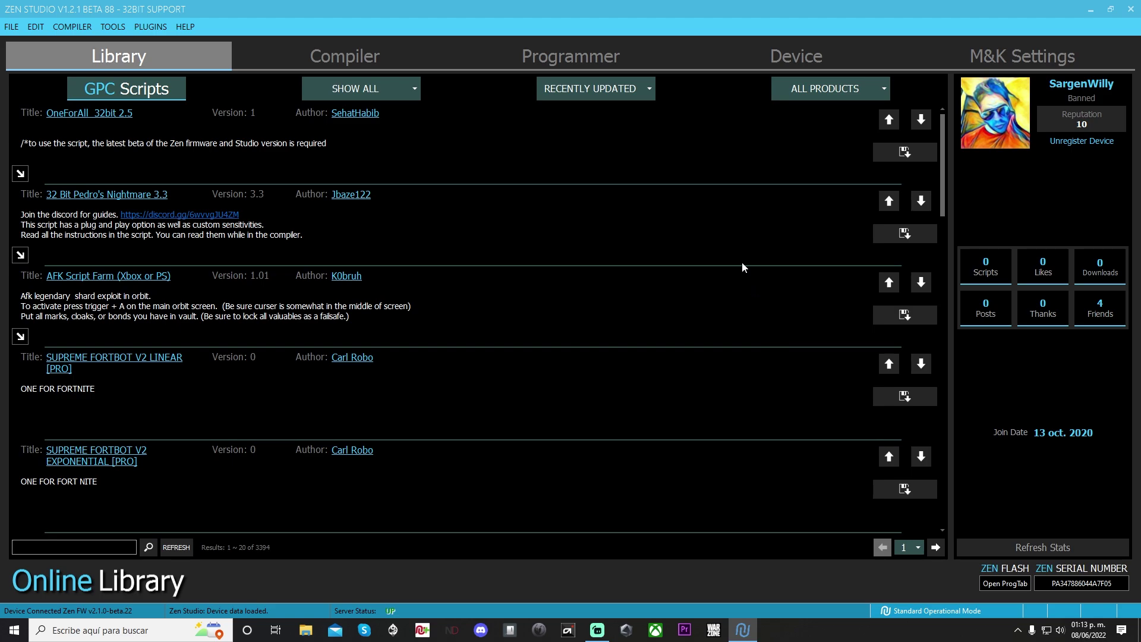
left_click(588, 57)
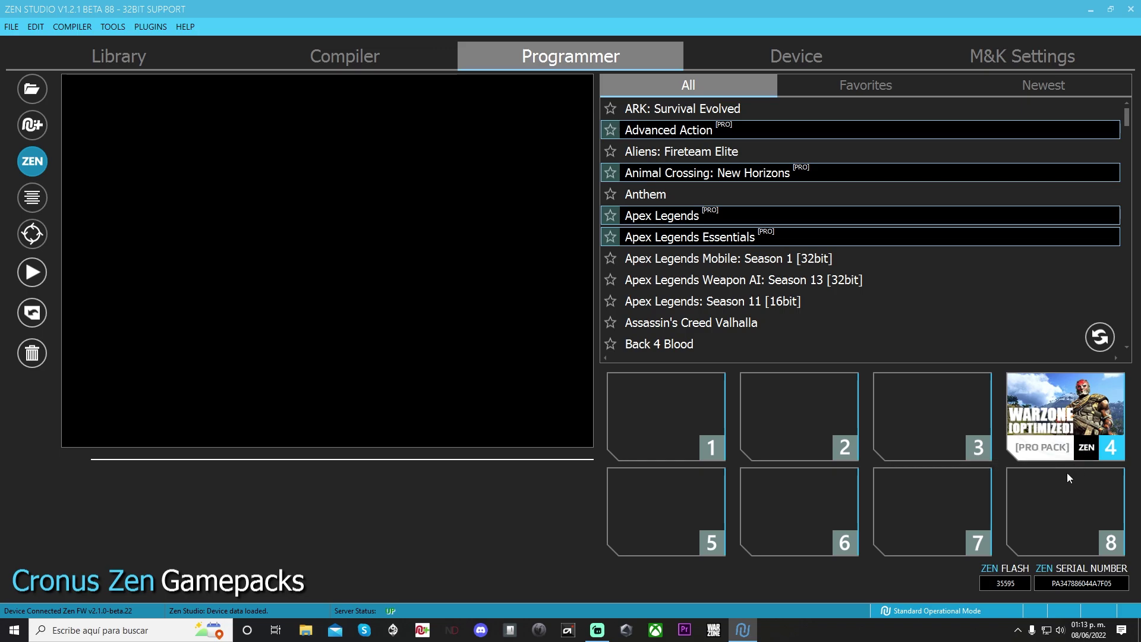
left_click(1131, 9)
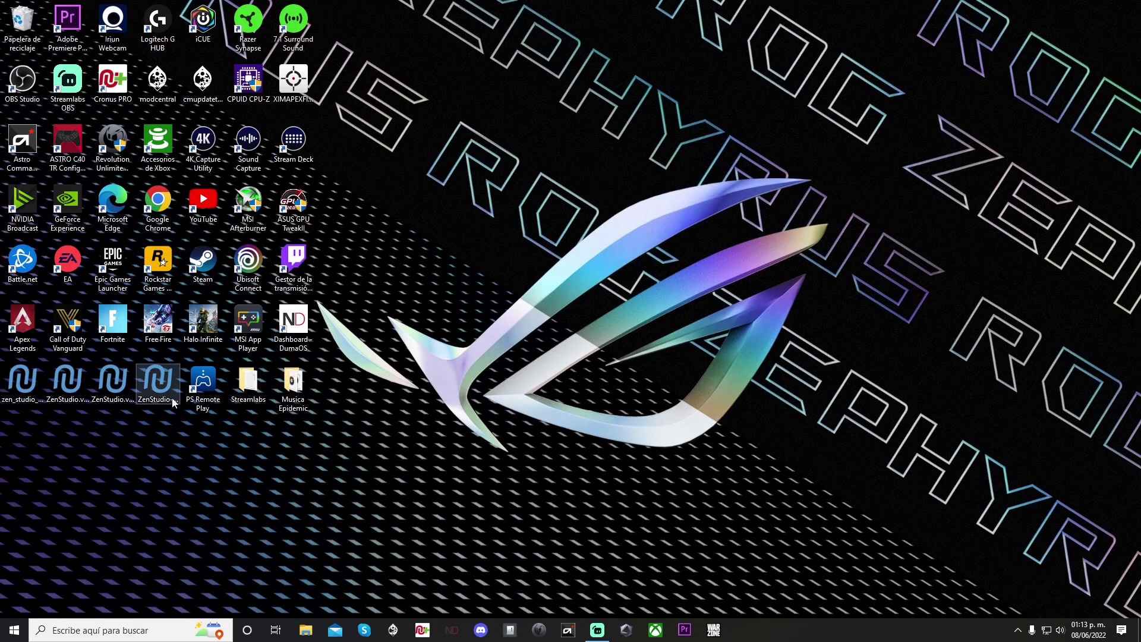
- Launch the Zen Studio beta from the desktop, accept the outdated-build warning and open the Programmer
double_click(166, 391)
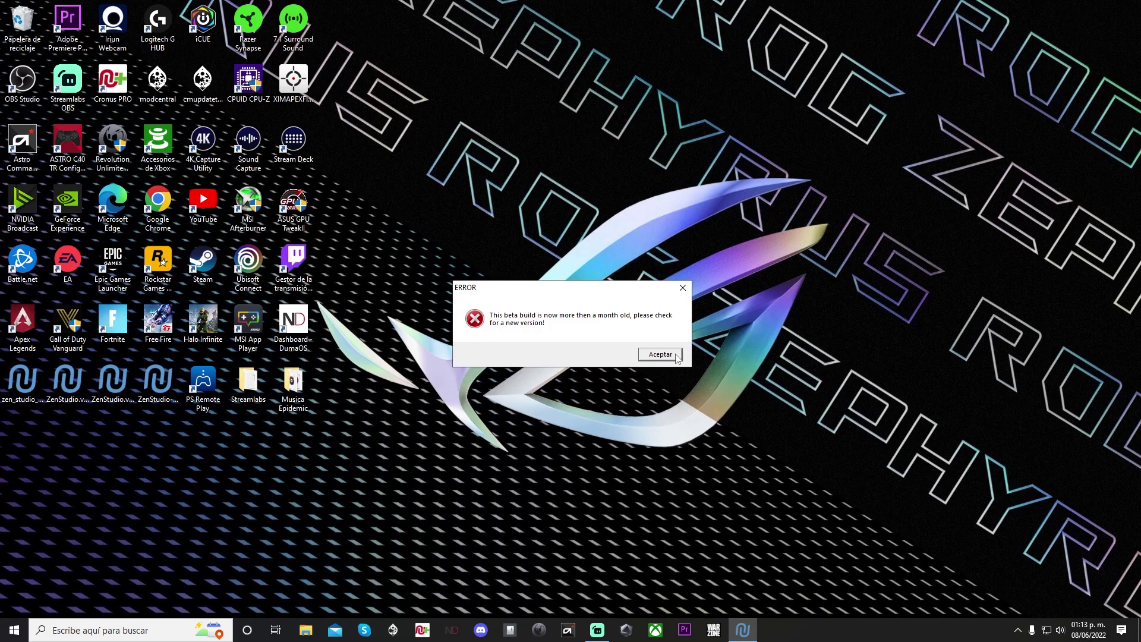
left_click(674, 358)
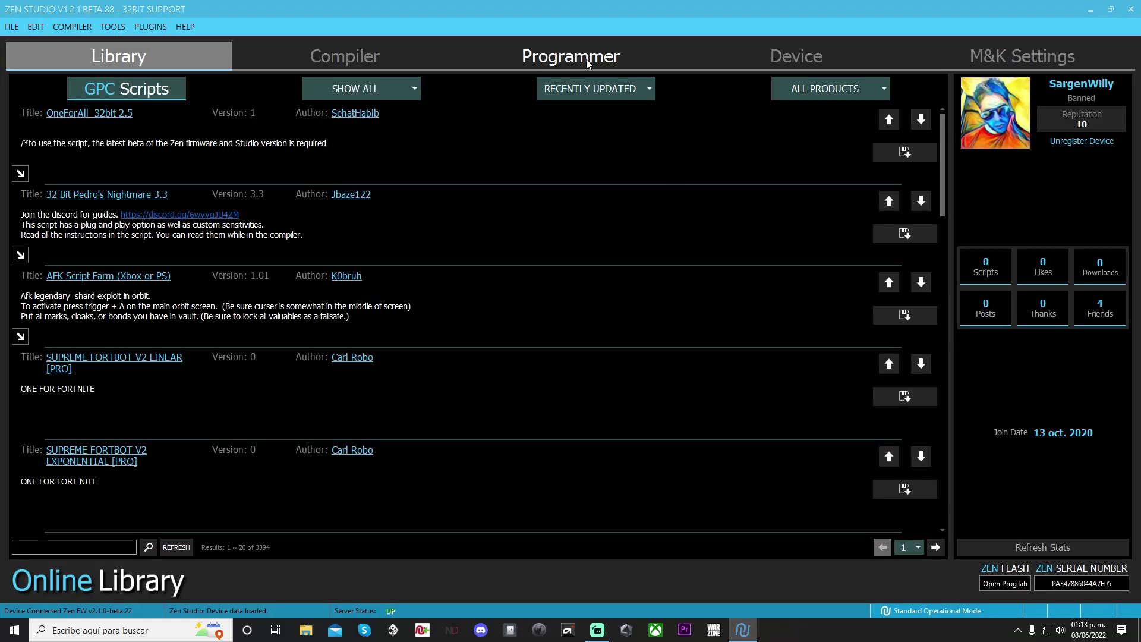
left_click(587, 60)
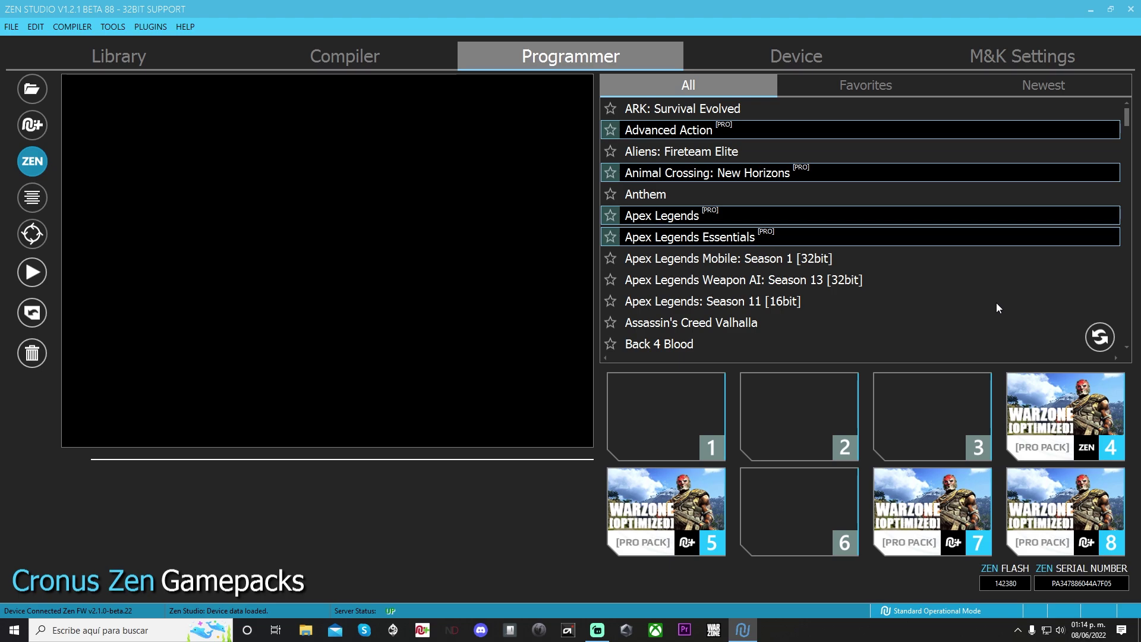
- Remove the gamepacks from slots 5, 7 and 8, and move the Warzone [Optimized] gamepack from slot 4 to slot 1
left_click_drag(1090, 489, 640, 489)
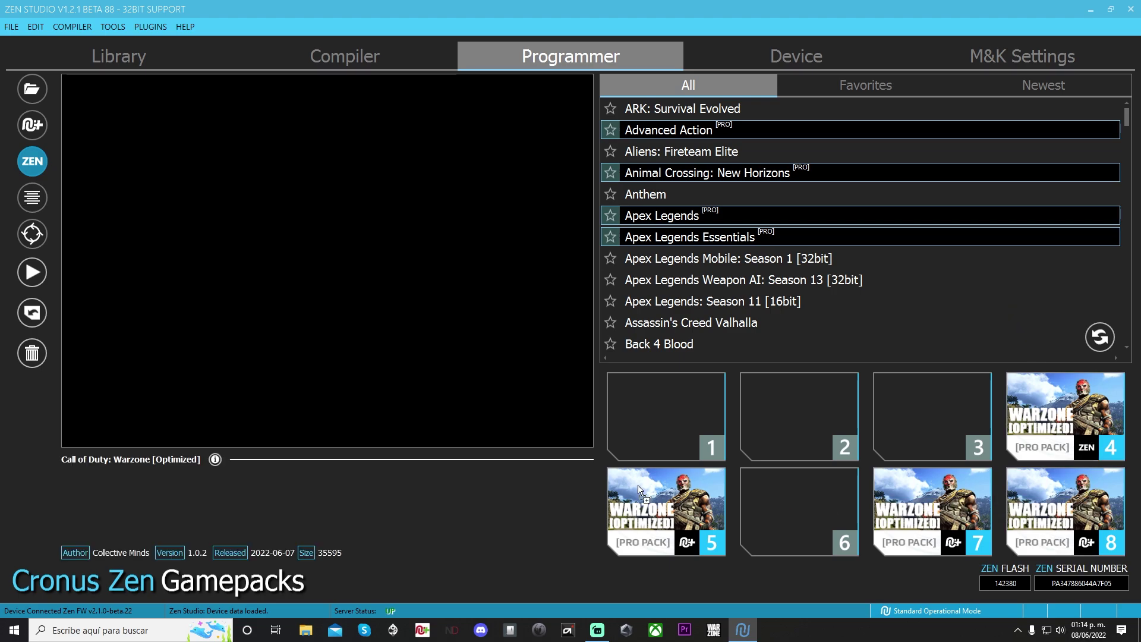
left_click_drag(16, 365, 25, 359)
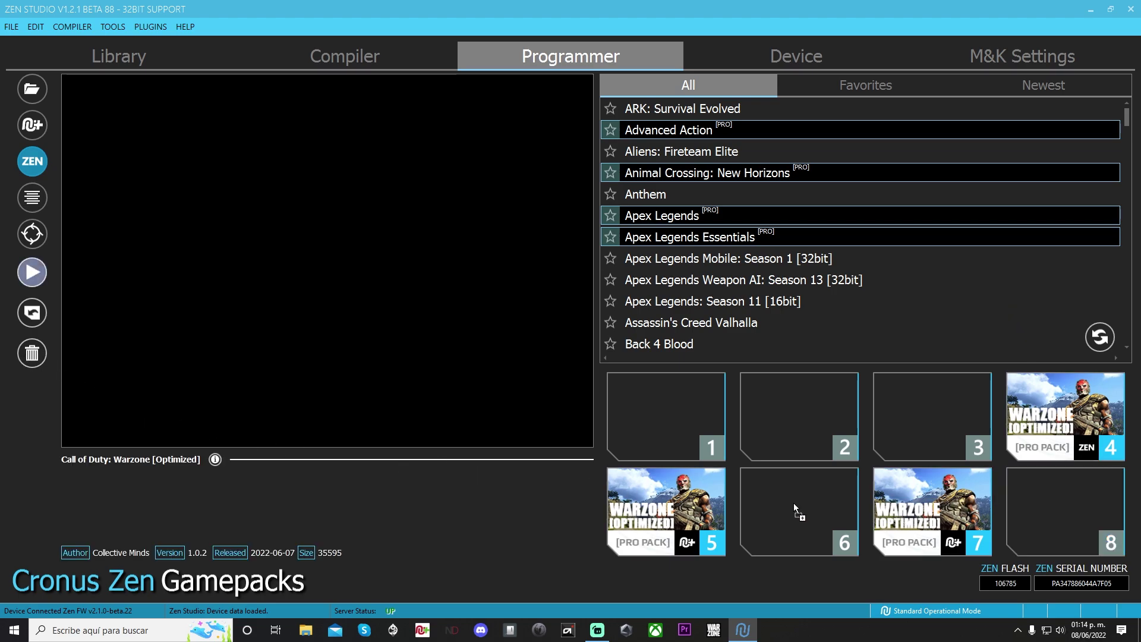
left_click_drag(176, 384, 38, 355)
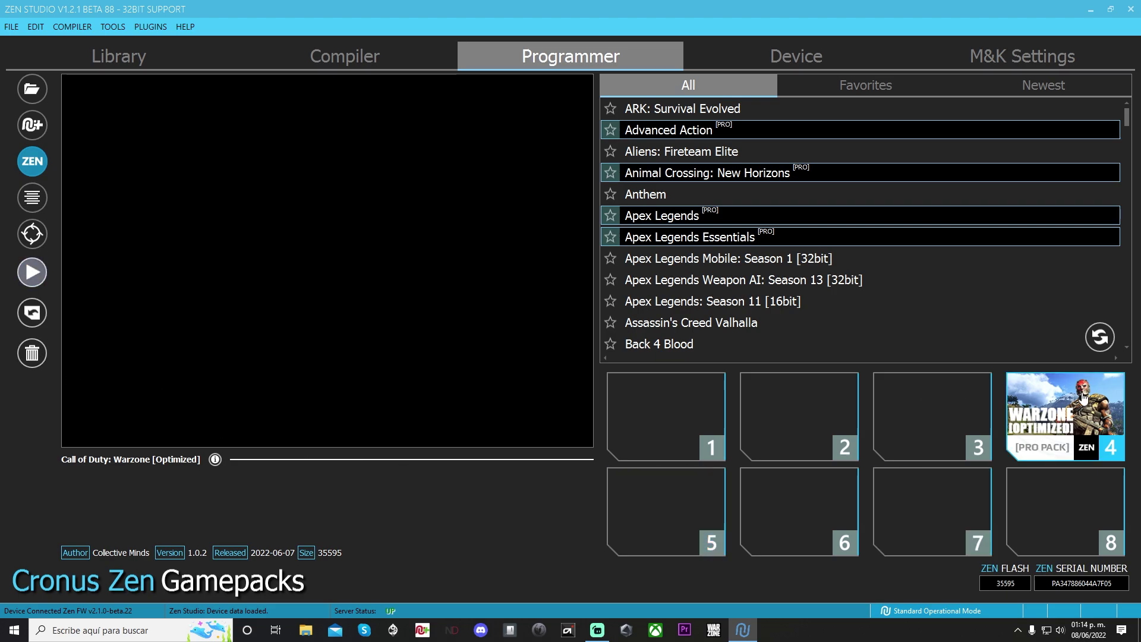
left_click(1041, 413)
left_click_drag(1041, 414, 686, 410)
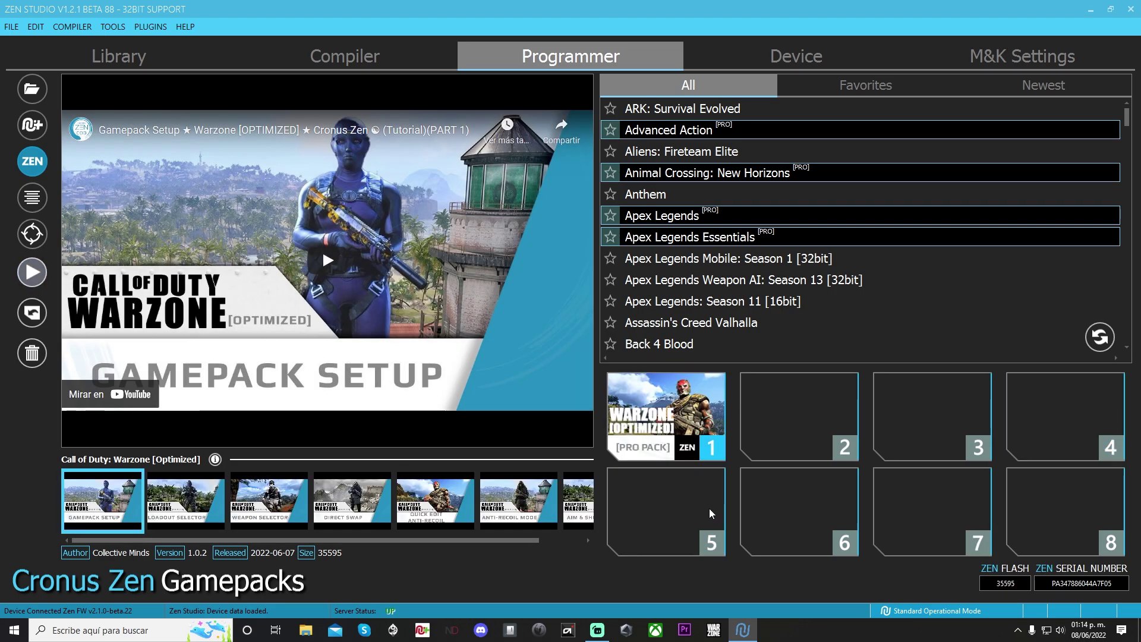
- Set the stick min input deadzone to 10 in slot 1's Warzone [Optimized] configuration and program the device
double_click(701, 429)
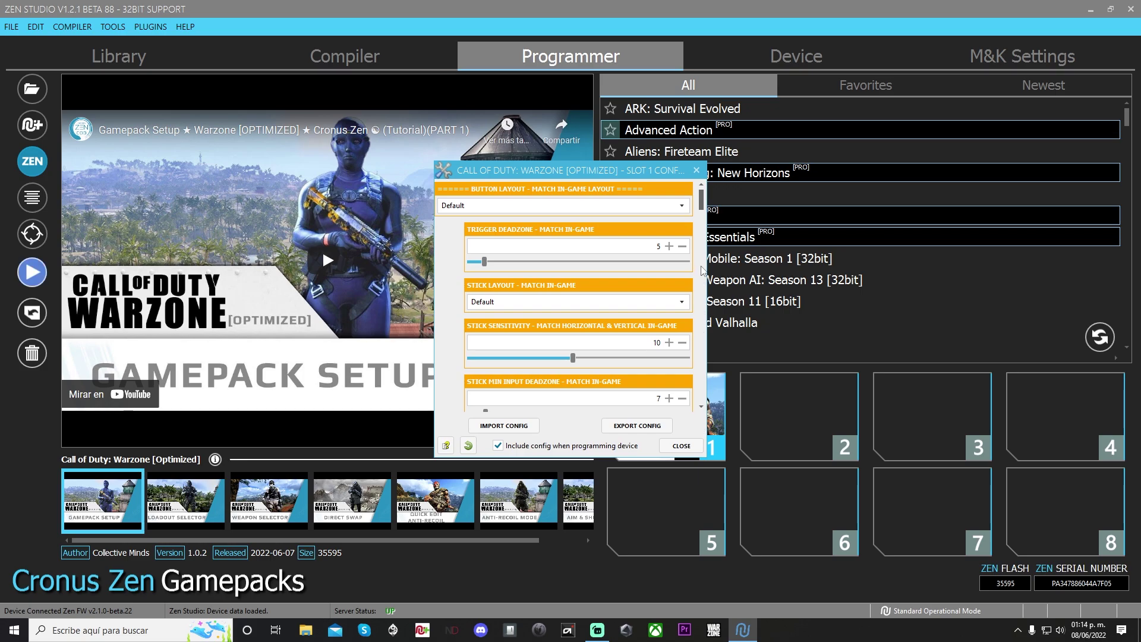
scroll(703, 213, "down", 2)
scroll(703, 213, "down", 3)
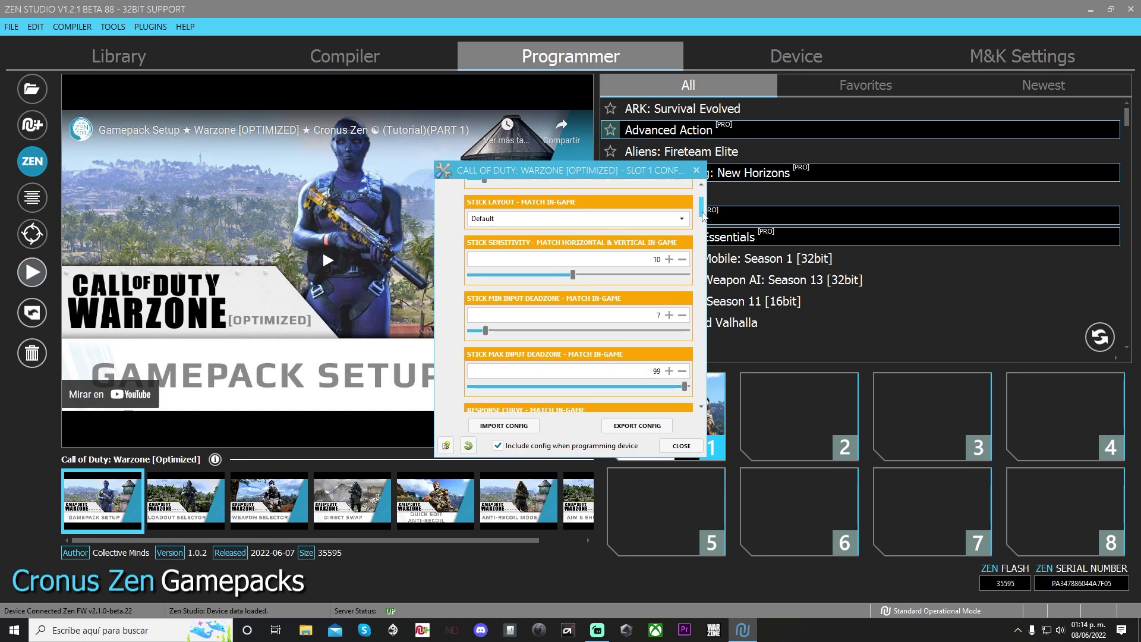
left_click(670, 288)
left_click(670, 288)
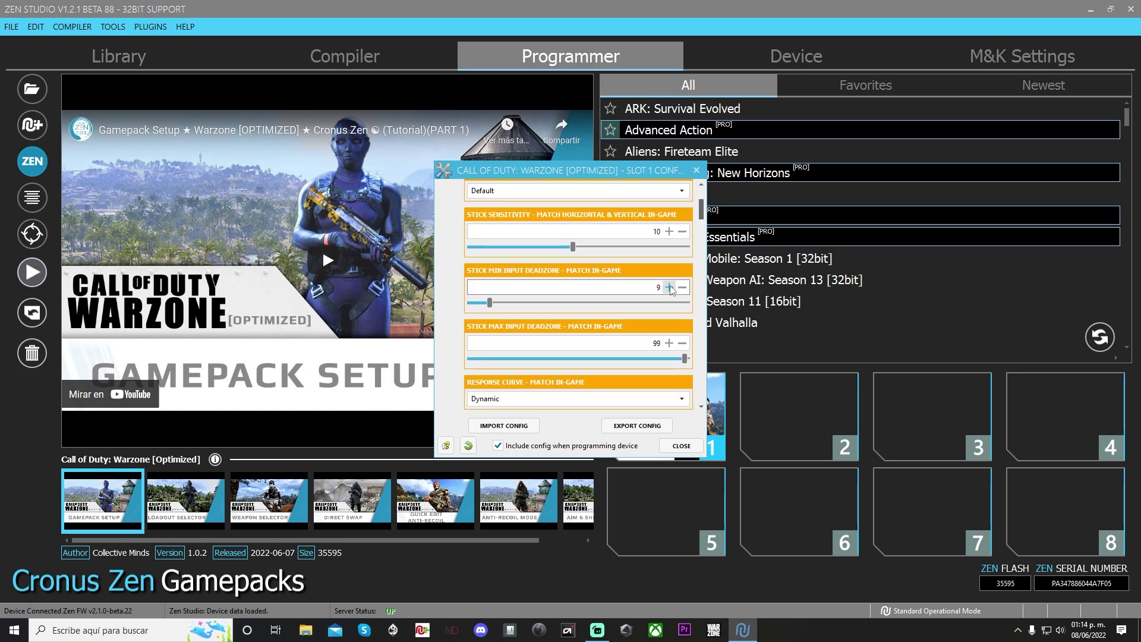
left_click(670, 288)
scroll(703, 221, "down", 3)
left_click_drag(703, 221, 694, 403)
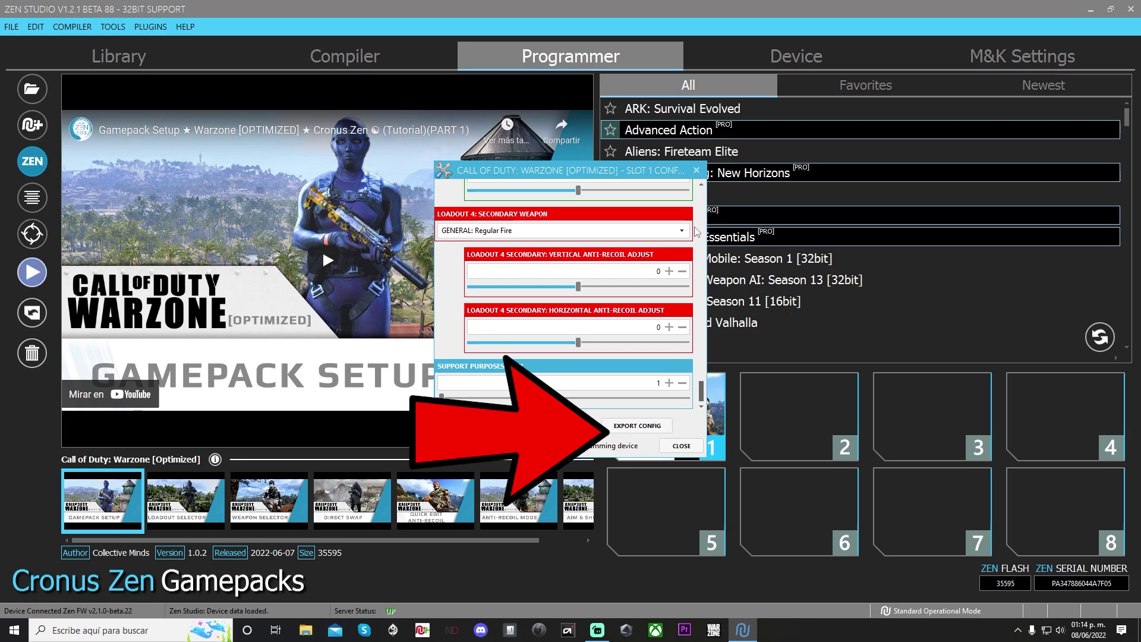
left_click(682, 446)
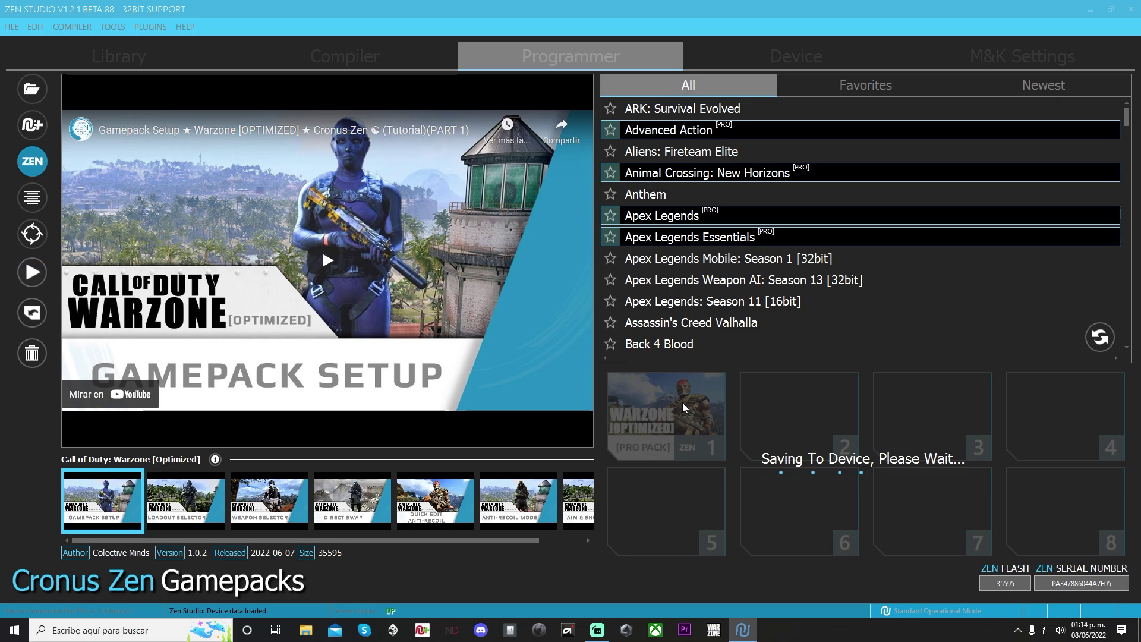
left_click(663, 363)
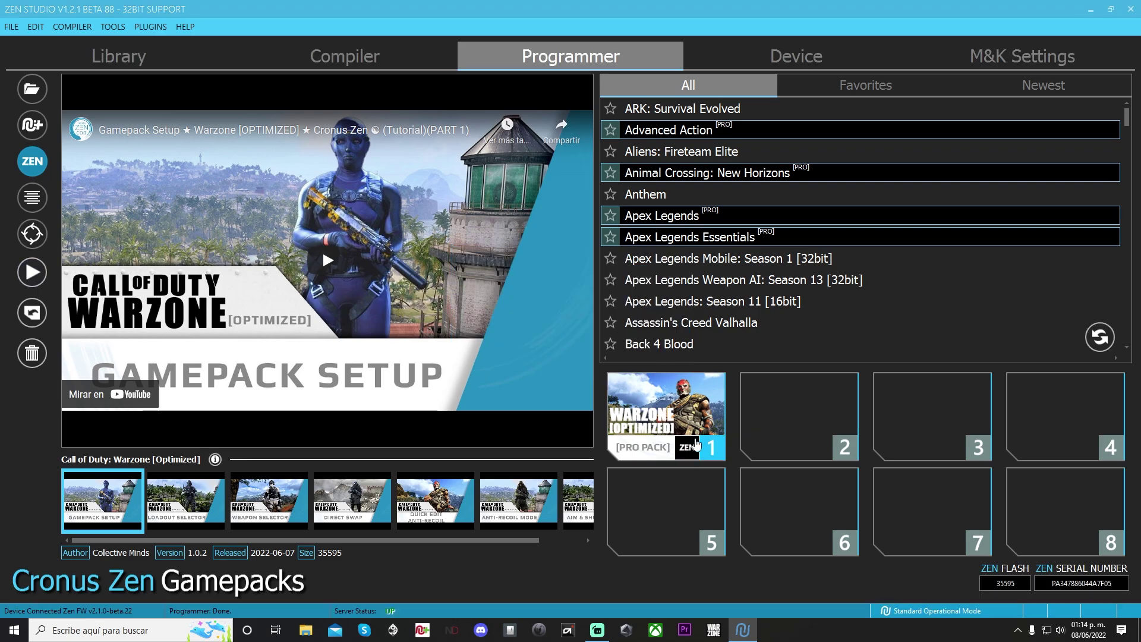
- Export slot 1's Warzone [Optimized] configuration to the desktop, adding "Mi Conf" to the suggested file name
left_click(636, 434)
left_click(636, 428)
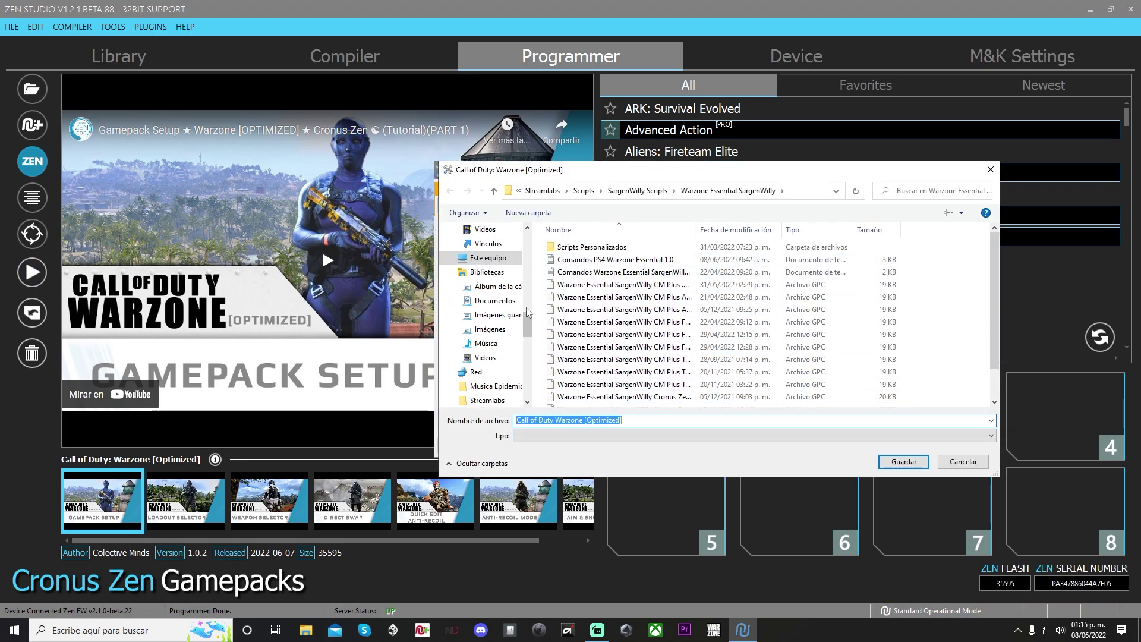
scroll(517, 259, "up", 5)
scroll(517, 259, "up", 2)
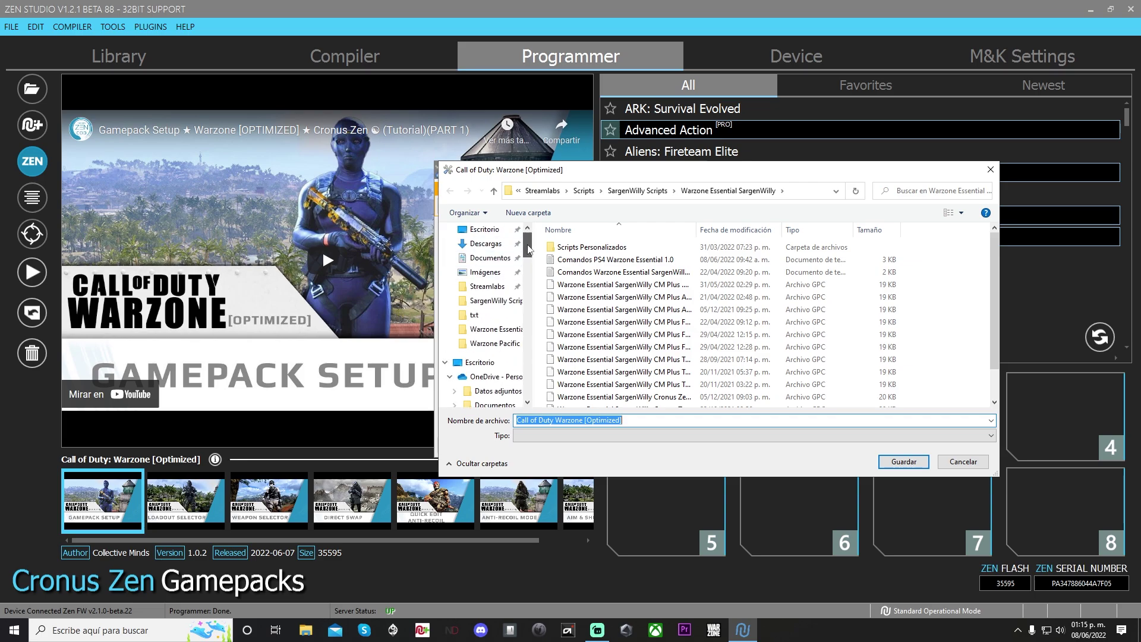
left_click(484, 248)
left_click(631, 423)
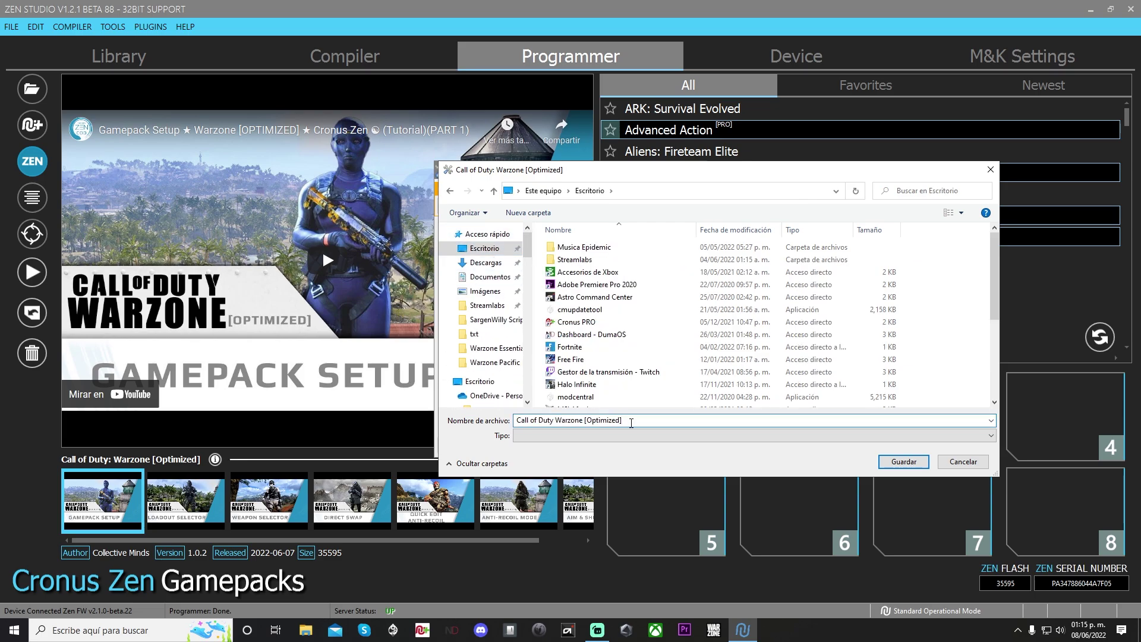
type("Mi Conf")
left_click(904, 462)
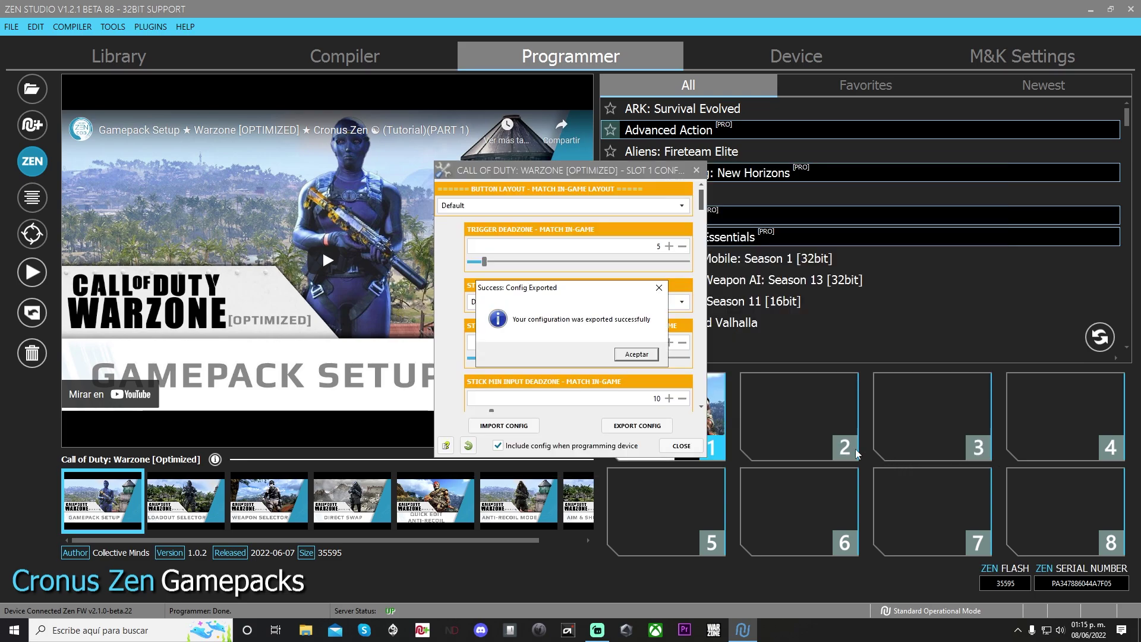
left_click(637, 354)
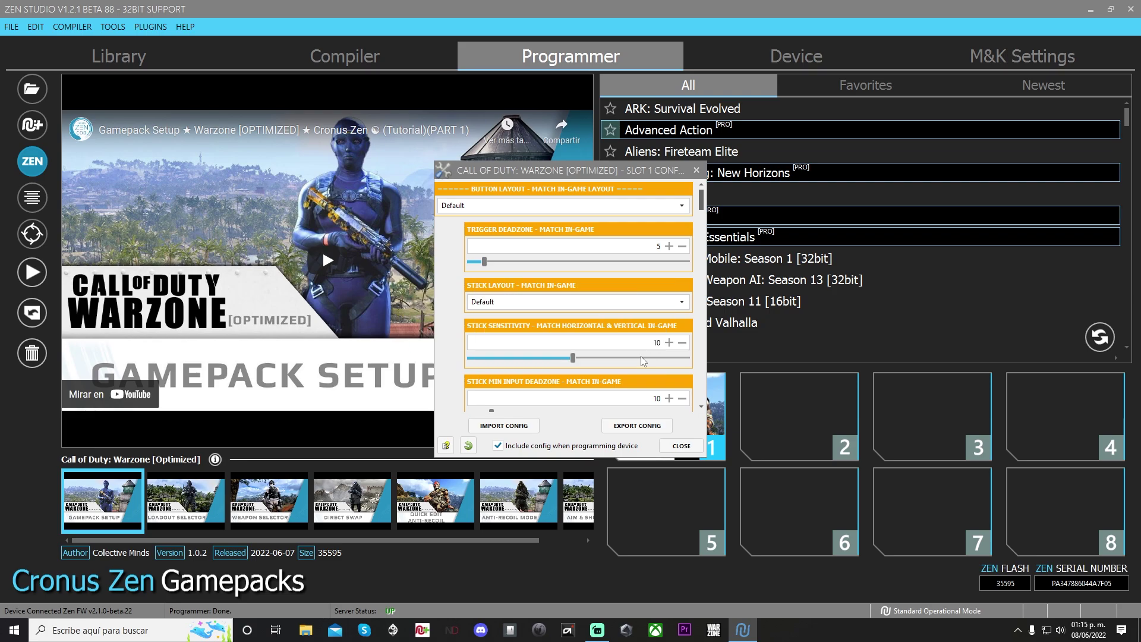
left_click(684, 446)
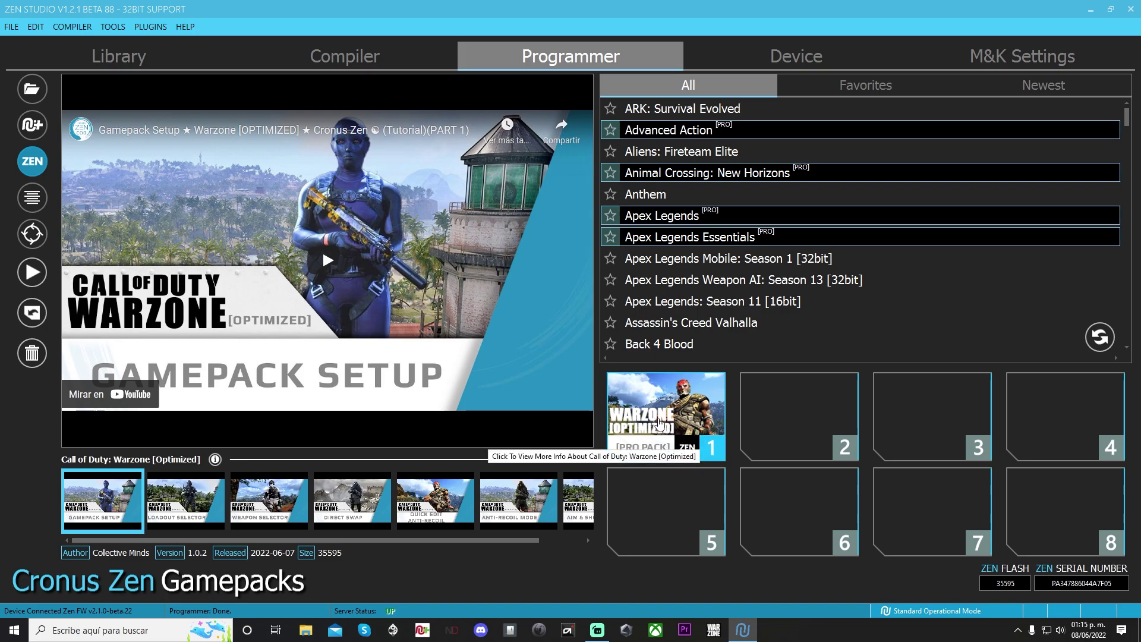
- Review the loadout anti-recoil settings in slot 1's Warzone [Optimized] configuration, without changing them
left_click(660, 423)
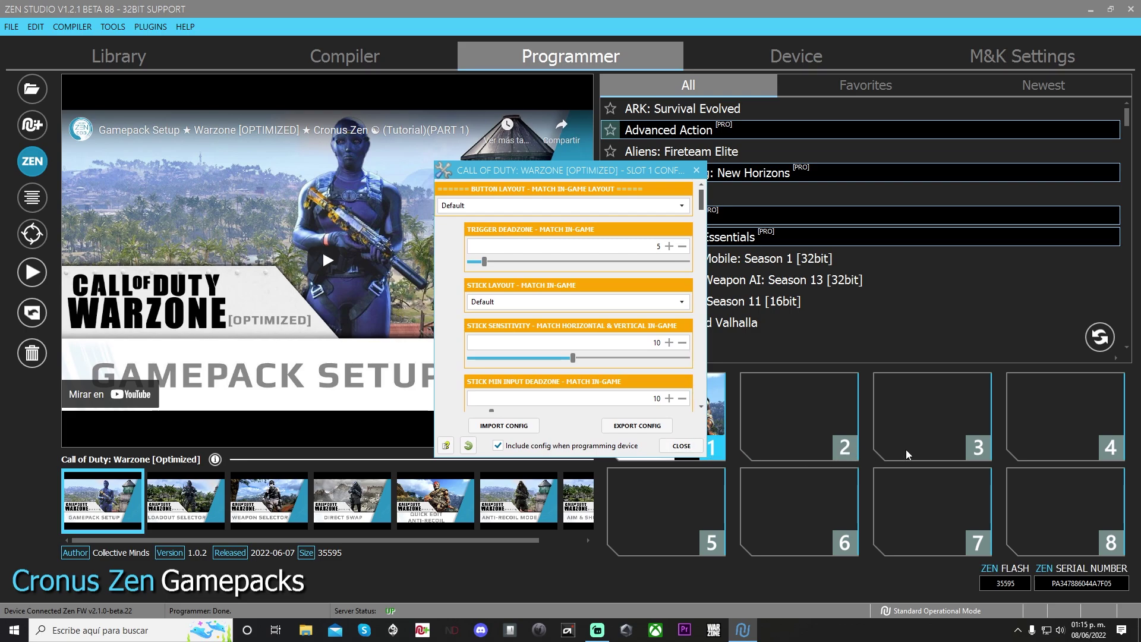
left_click_drag(702, 199, 687, 356)
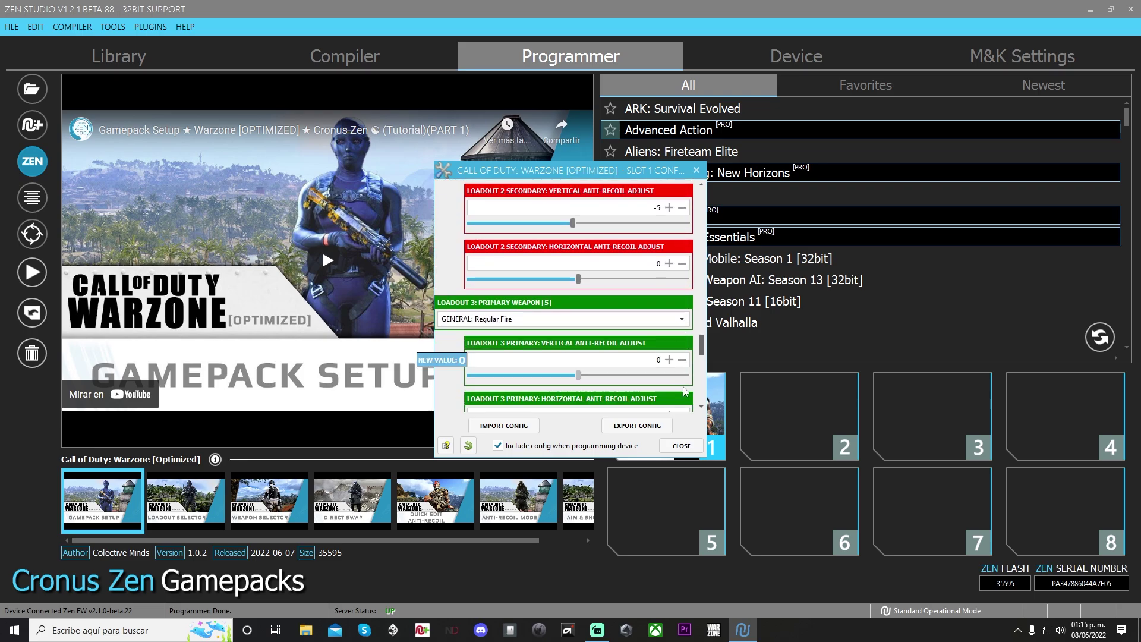
left_click(682, 446)
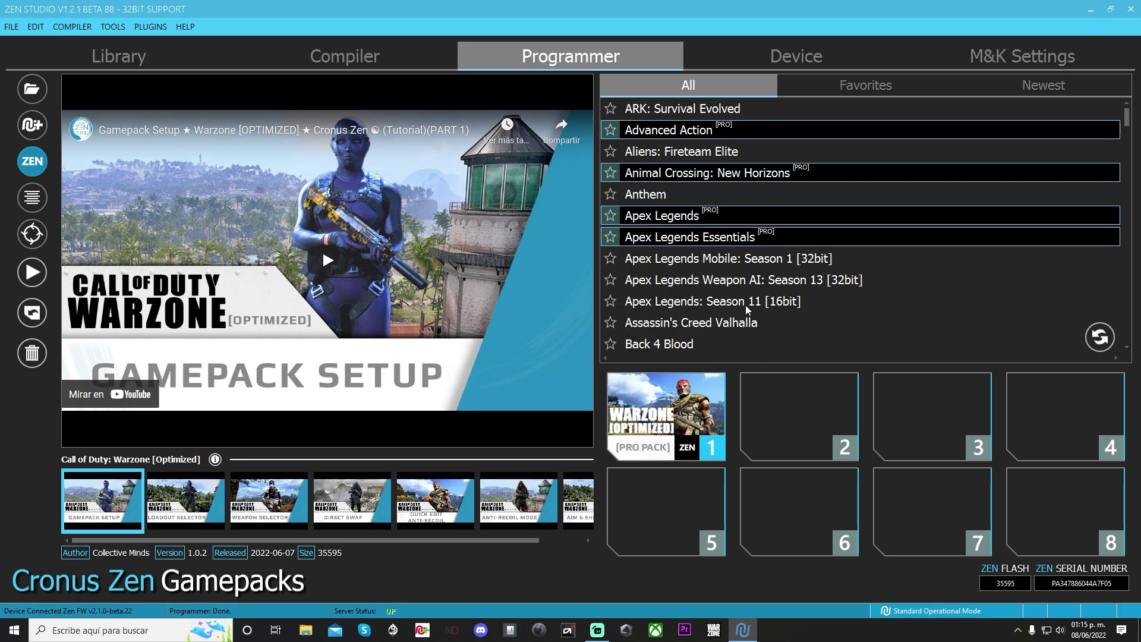
- Add the Call of Duty: Warzone - Season Three [16bit] gamepack to slot 2
scroll(749, 306, "down", 9)
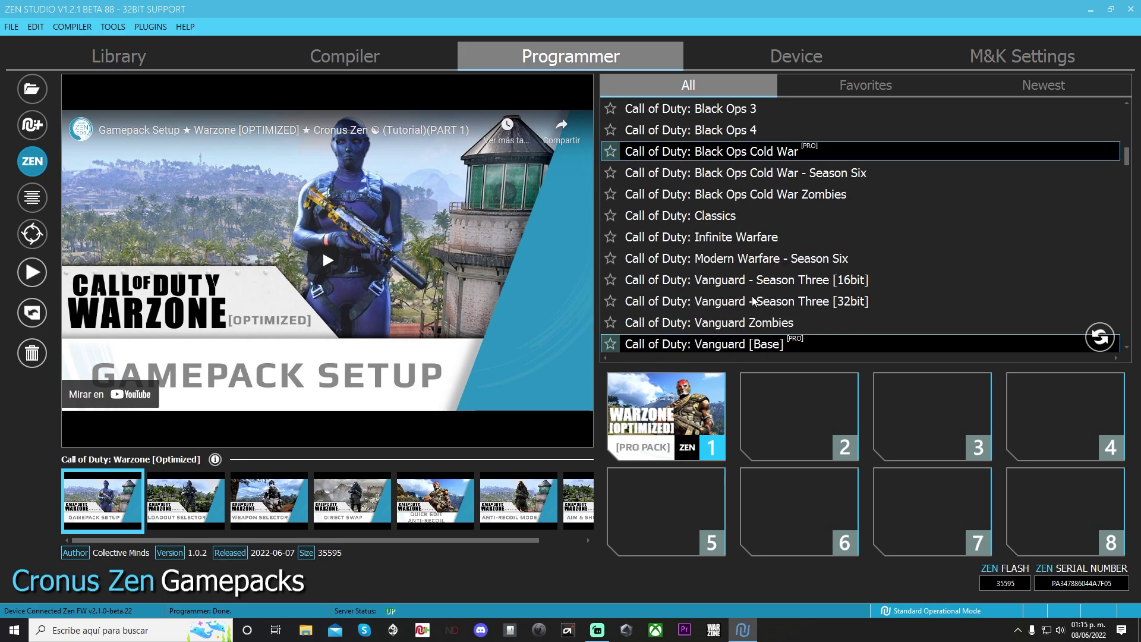
scroll(753, 301, "down", 3)
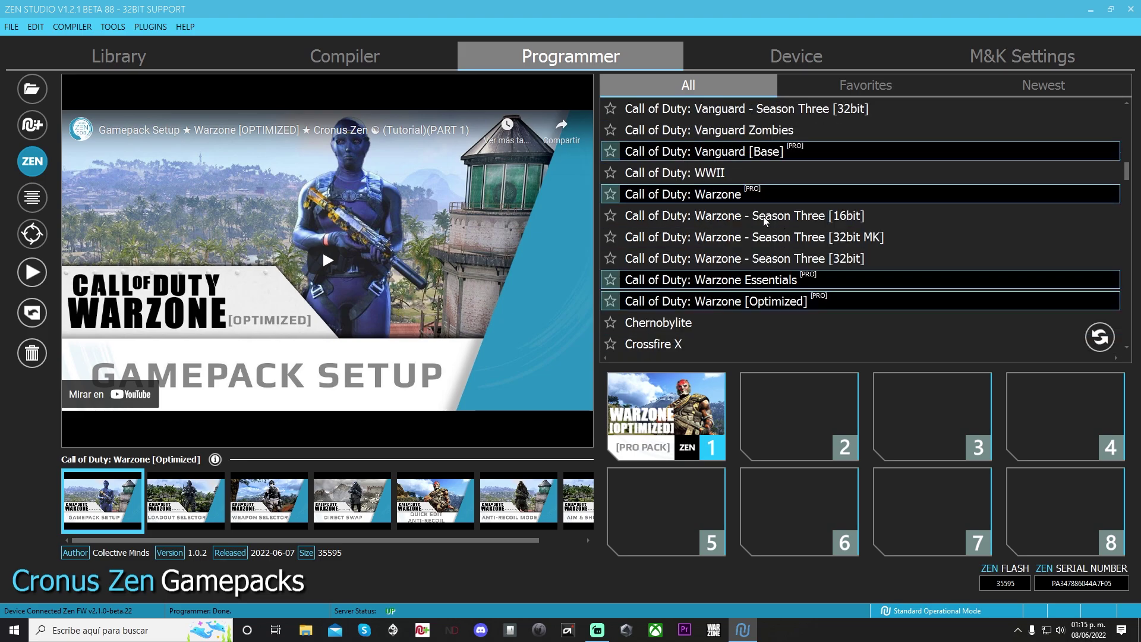
left_click_drag(766, 221, 797, 423)
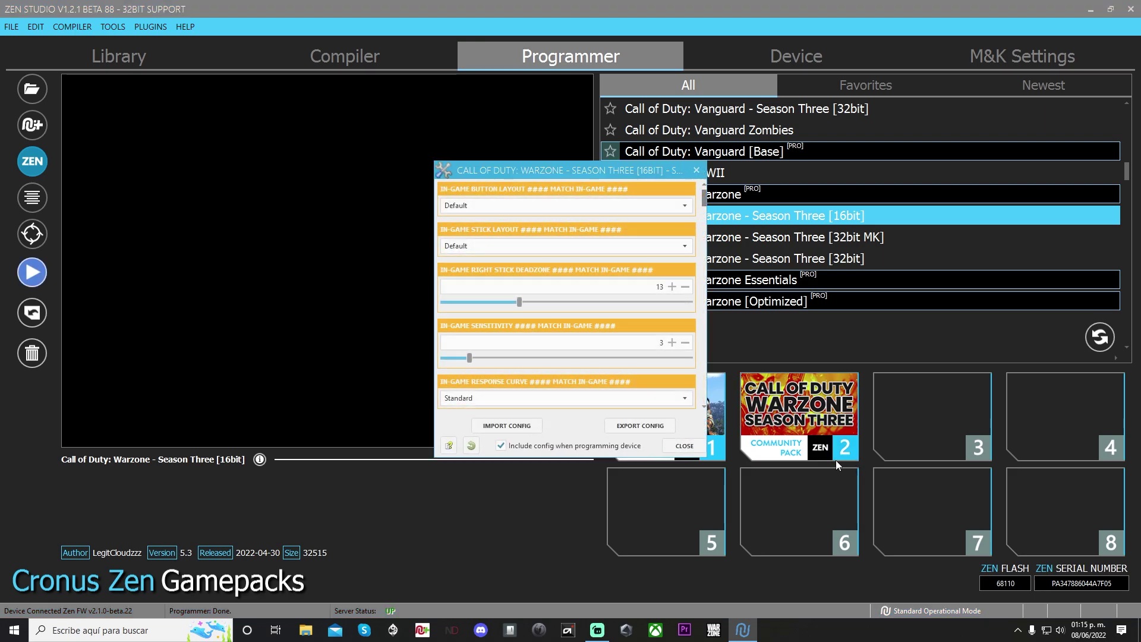
- Import the saved configuration file Call of Duty Warzone - Season Three [16bit].zncc into slot 2's gamepack and check its settings
left_click(507, 426)
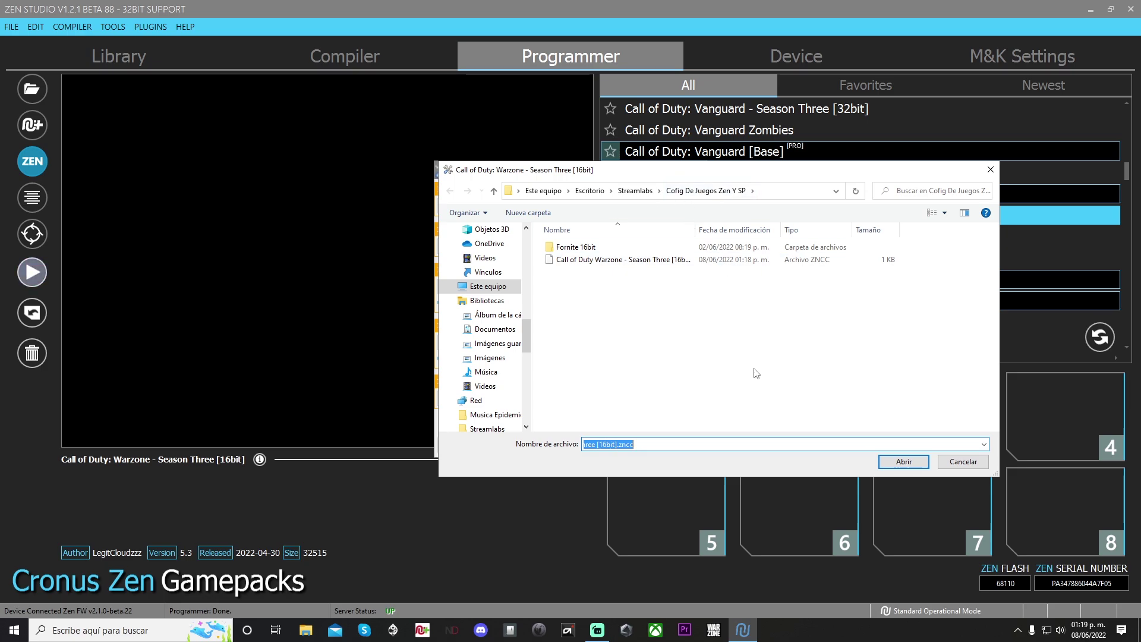
double_click(582, 261)
left_click(640, 355)
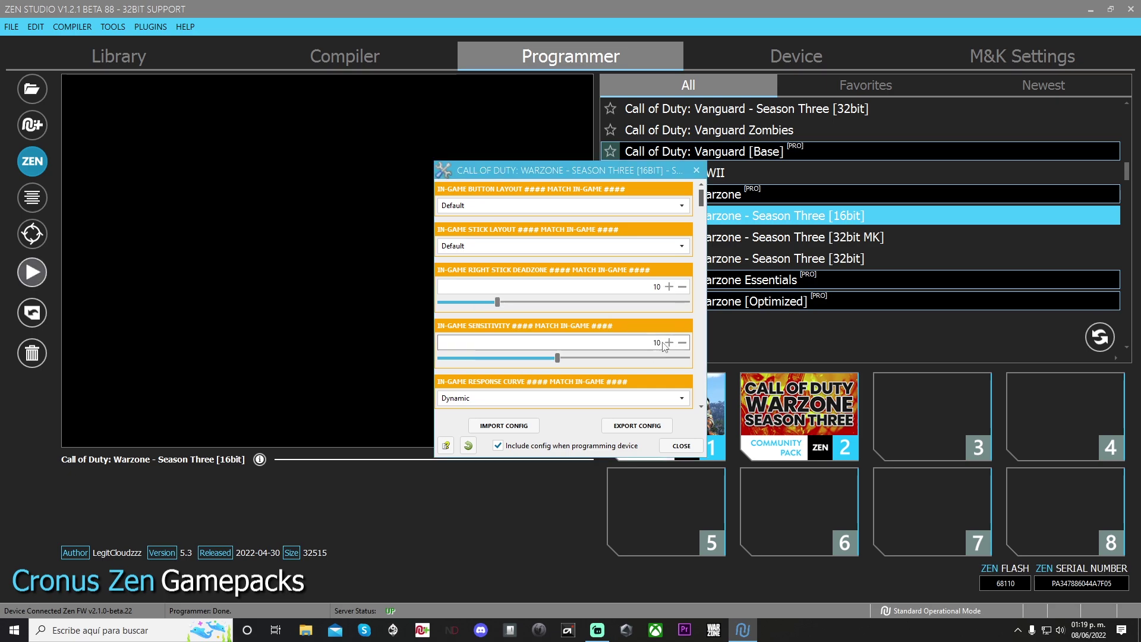
scroll(704, 209, "down", 3)
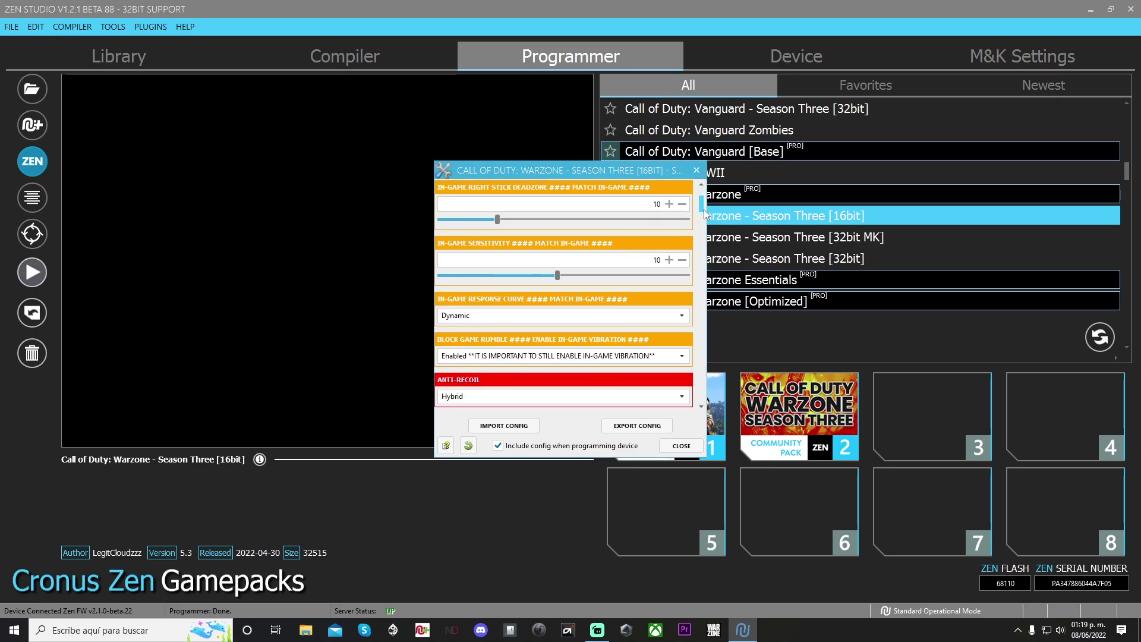
left_click_drag(705, 209, 705, 218)
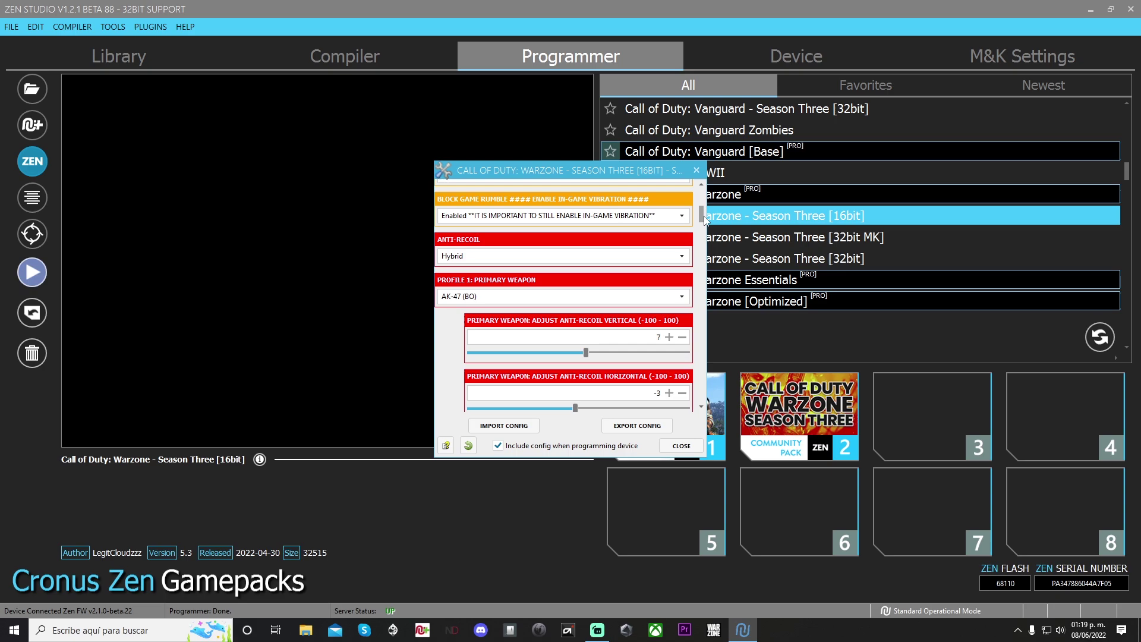
left_click(687, 445)
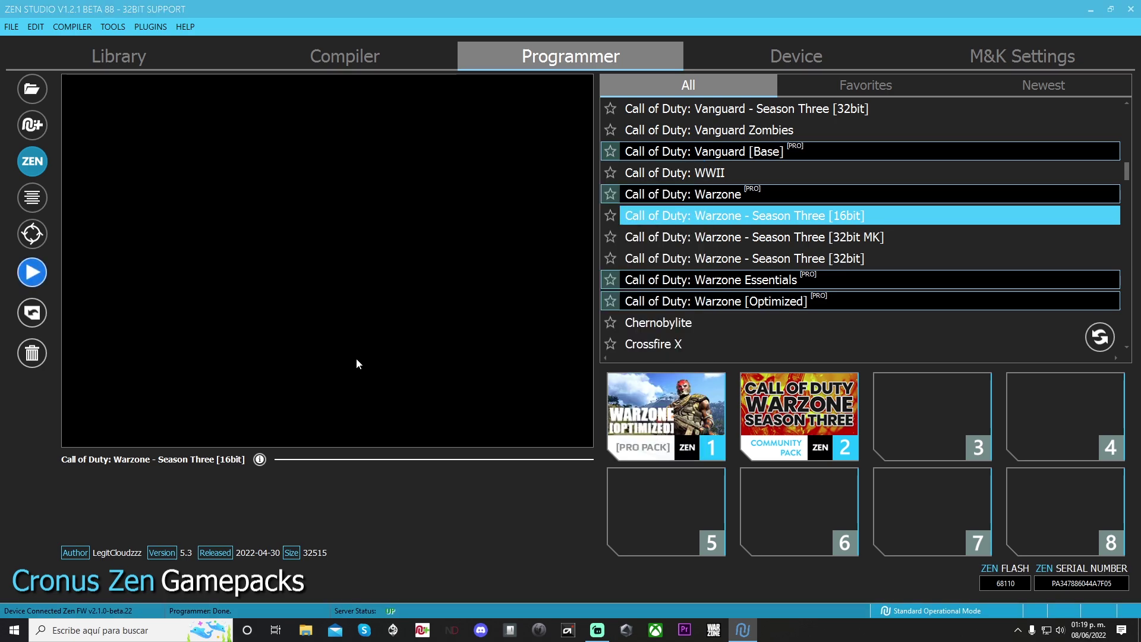
- Program the device with the gamepacks in slots 1 and 2
left_click(29, 280)
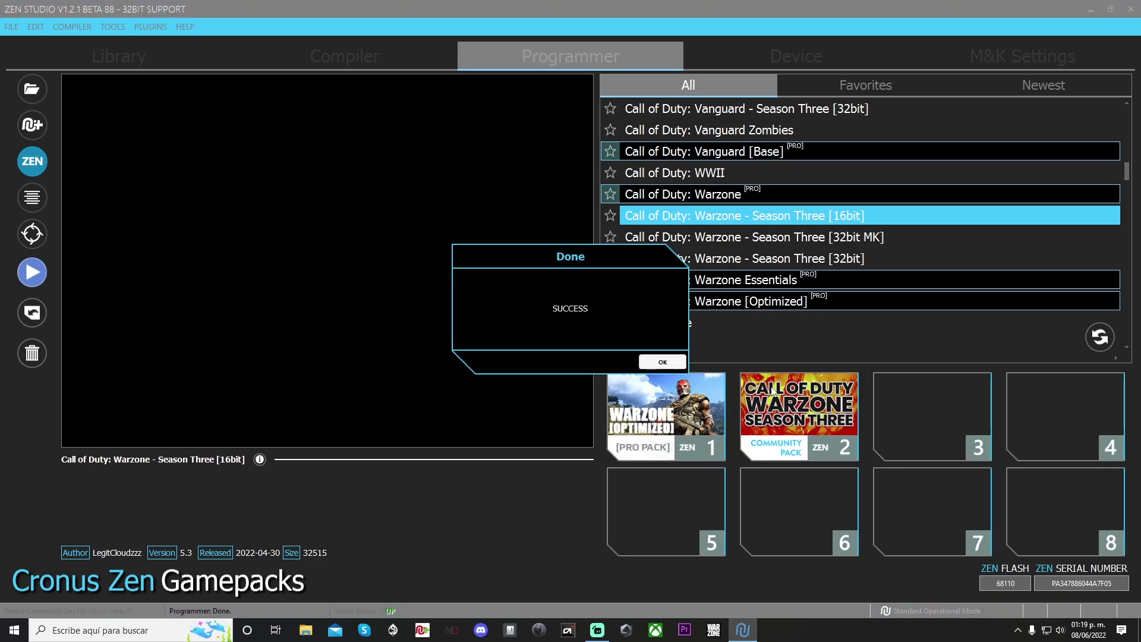
left_click(668, 362)
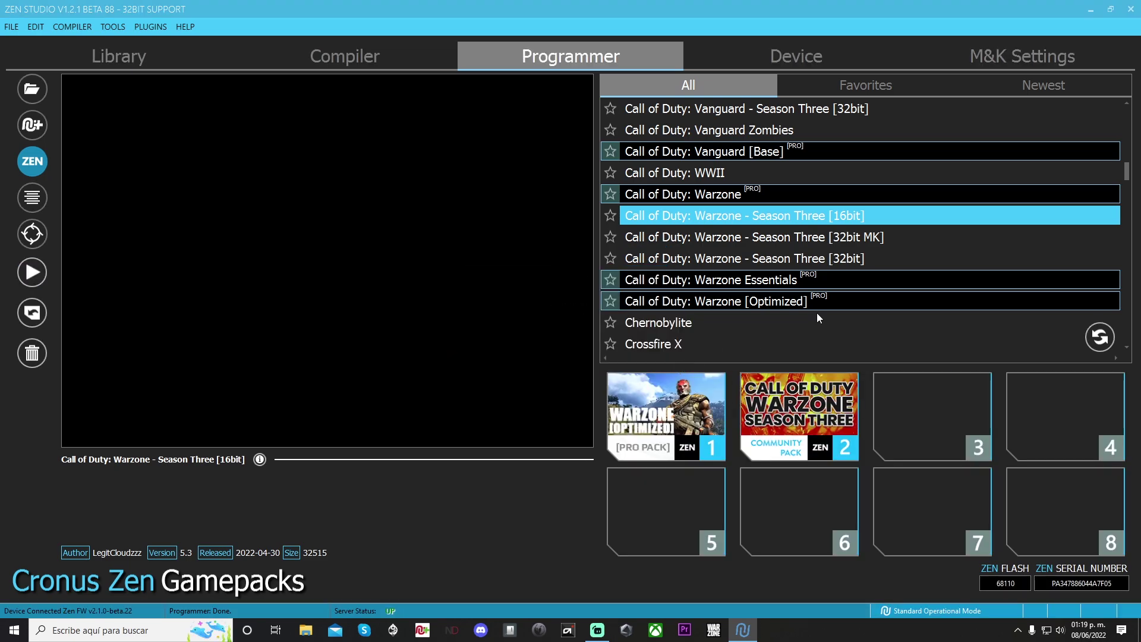
- Restart Zen Studio, accept the outdated-build warning and open the Programmer to check the saved gamepack slots
left_click(1132, 10)
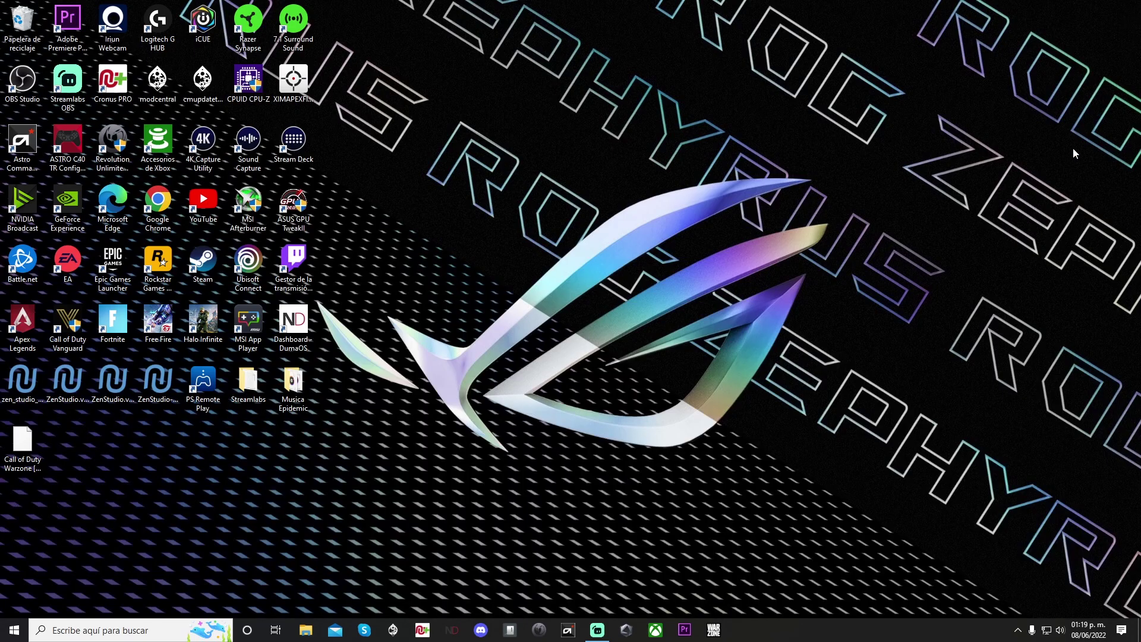
left_click(154, 387)
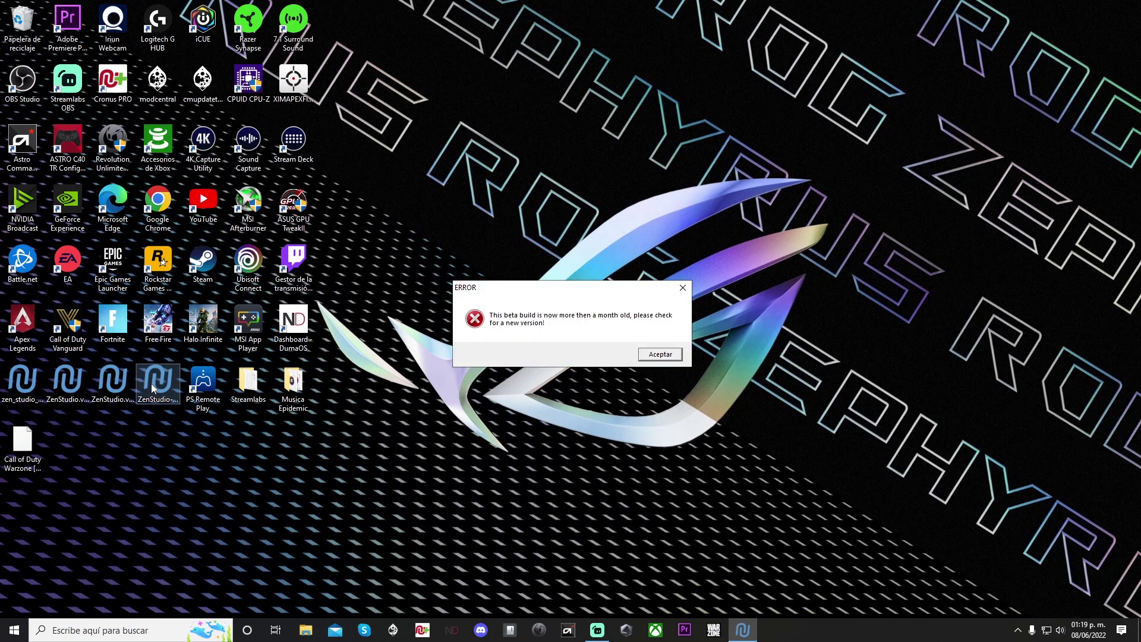
left_click(658, 356)
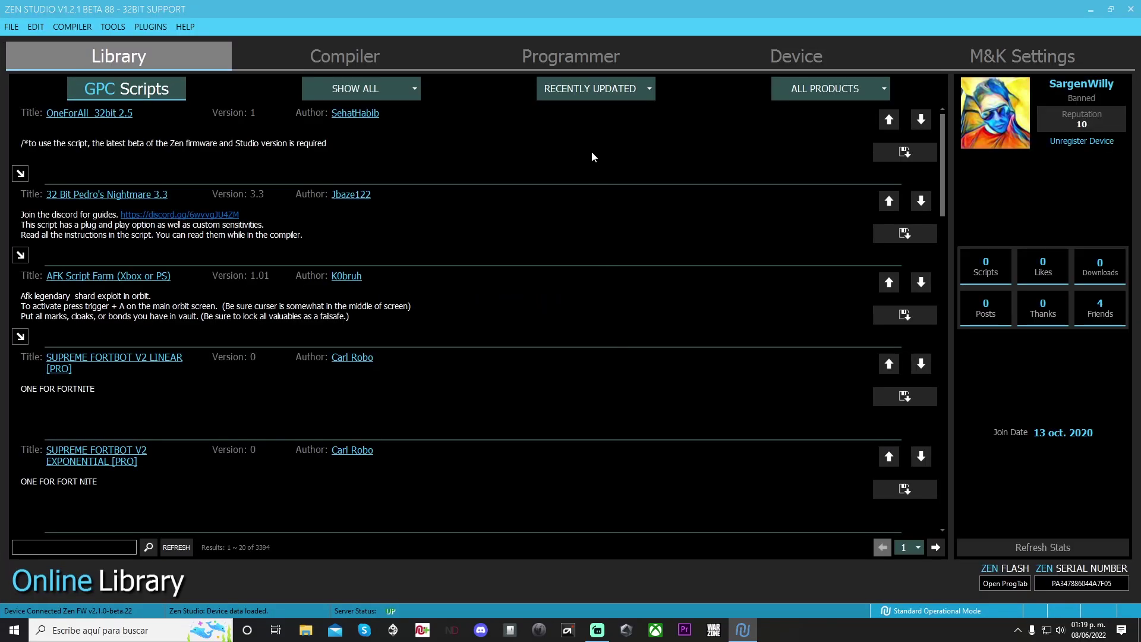
left_click(579, 58)
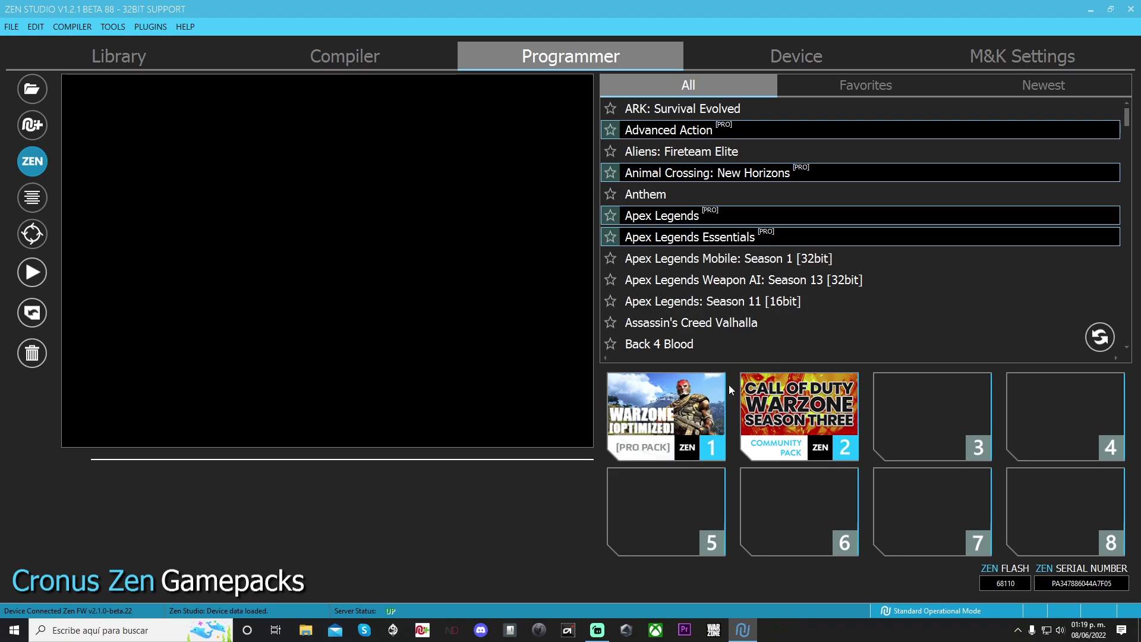